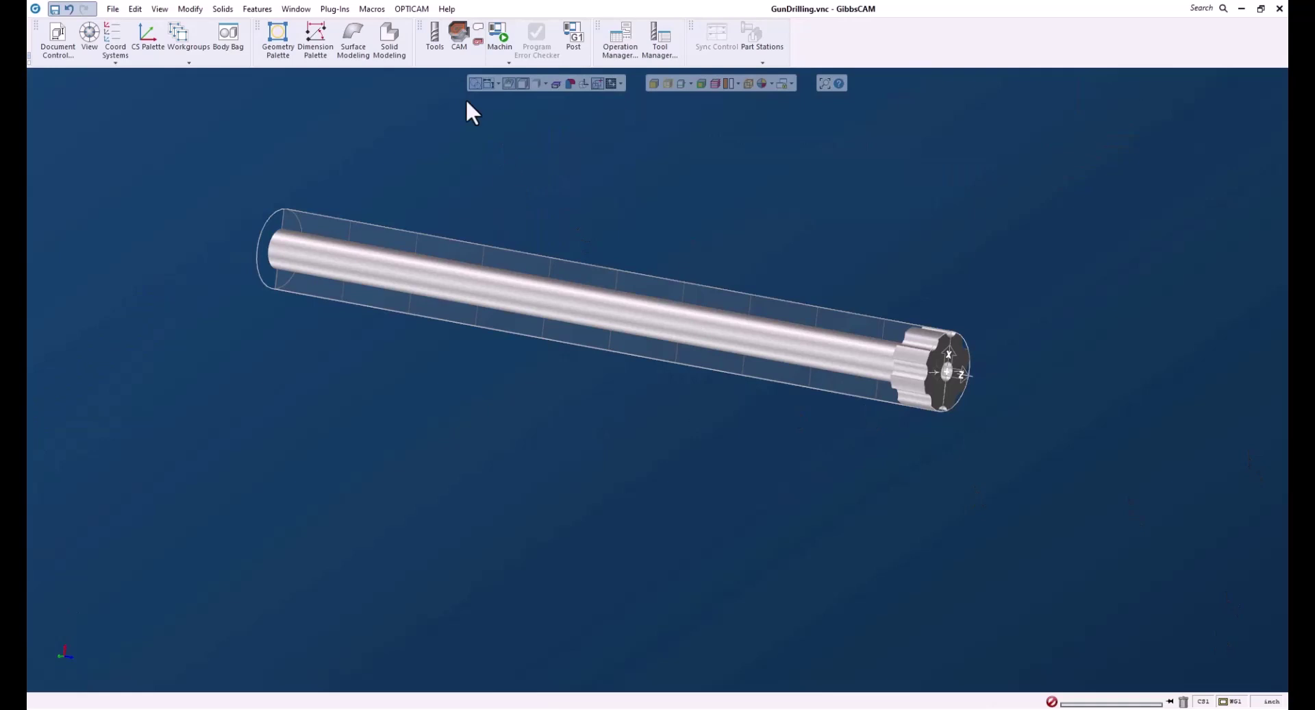
Step: Show the Tool and Process lists and place tool 1, the 0.234 drill, into a new process
{"action": "left_click", "coordinate": [435, 38]}
{"action": "left_click", "coordinate": [459, 47]}
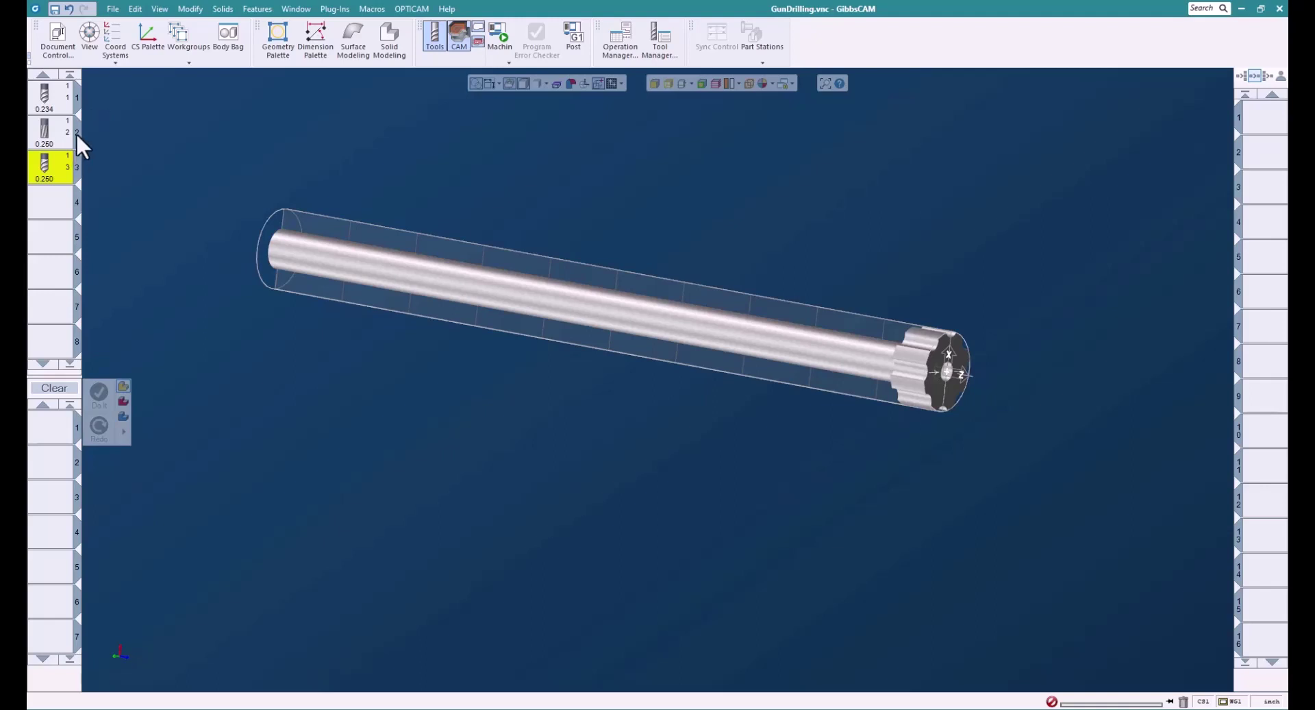
{"action": "left_click_drag", "start_coordinate": [48, 99], "coordinate": [51, 446]}
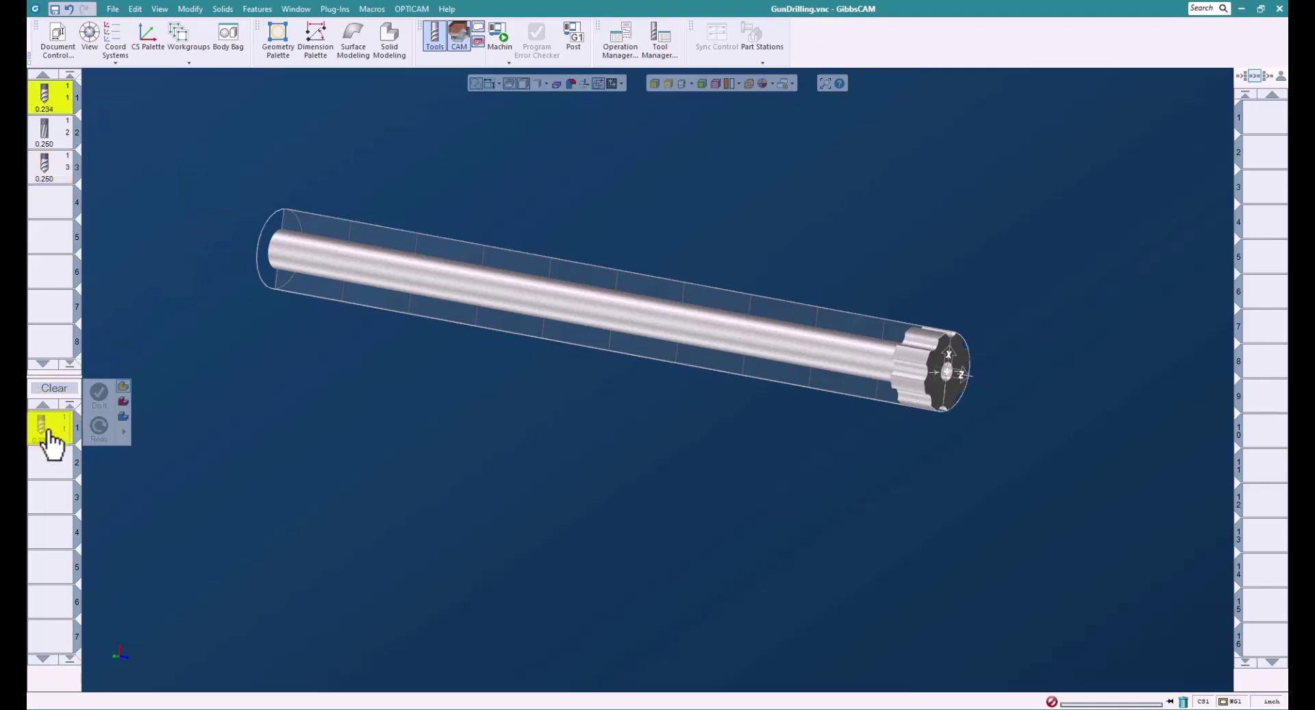
Step: Create holes operation 1: a Drill cycle to Z -1 with the tool spindle off
{"action": "left_click", "coordinate": [118, 493]}
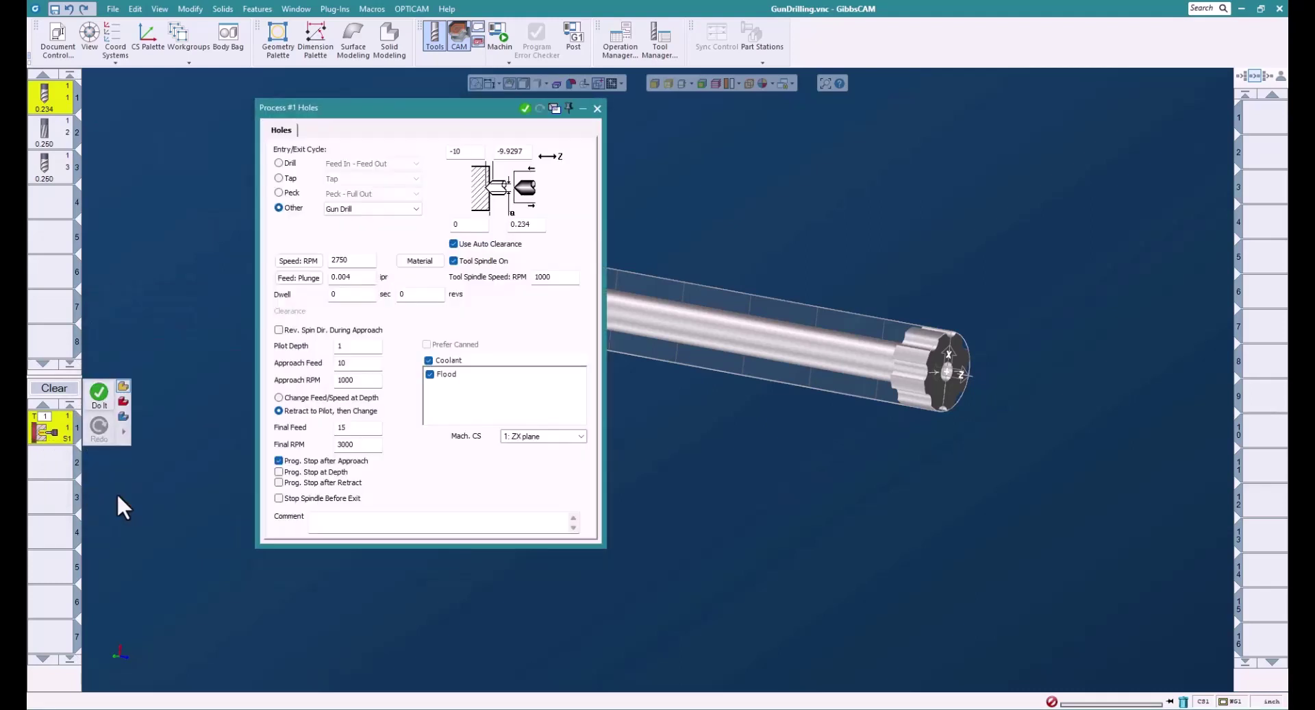
{"action": "left_click", "coordinate": [472, 152]}
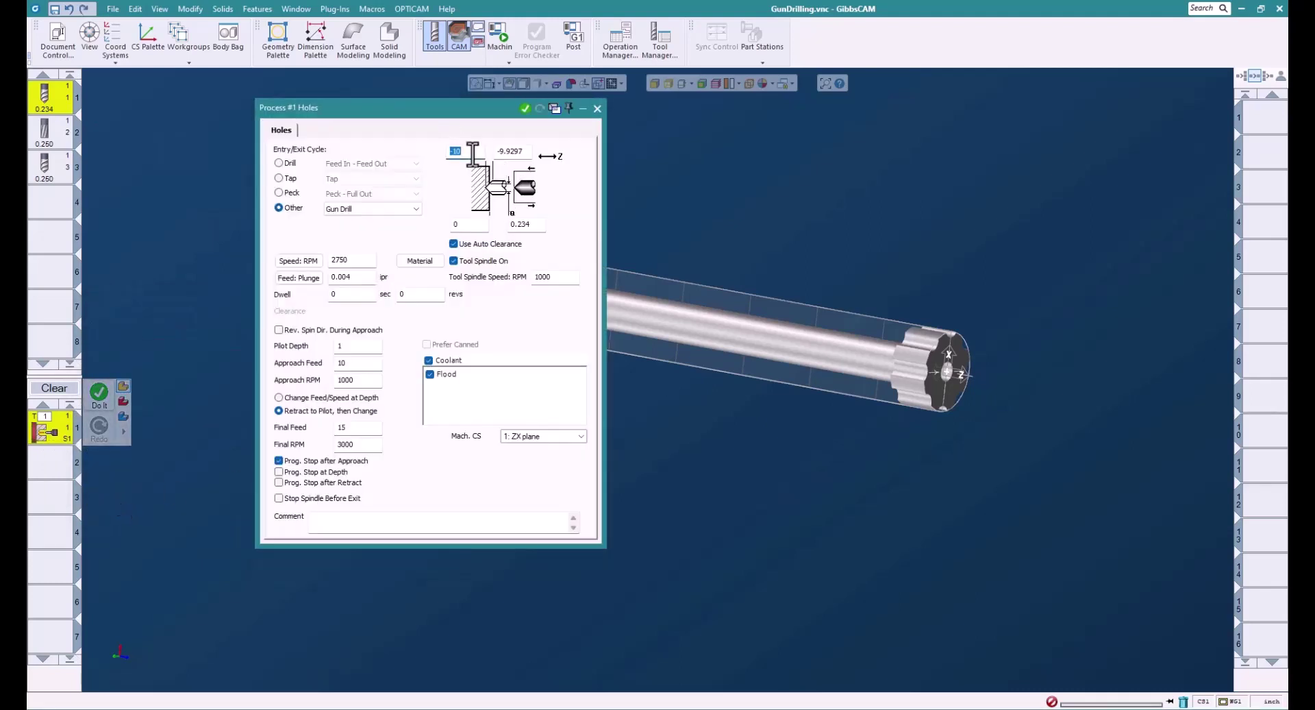
{"action": "left_click", "coordinate": [285, 165]}
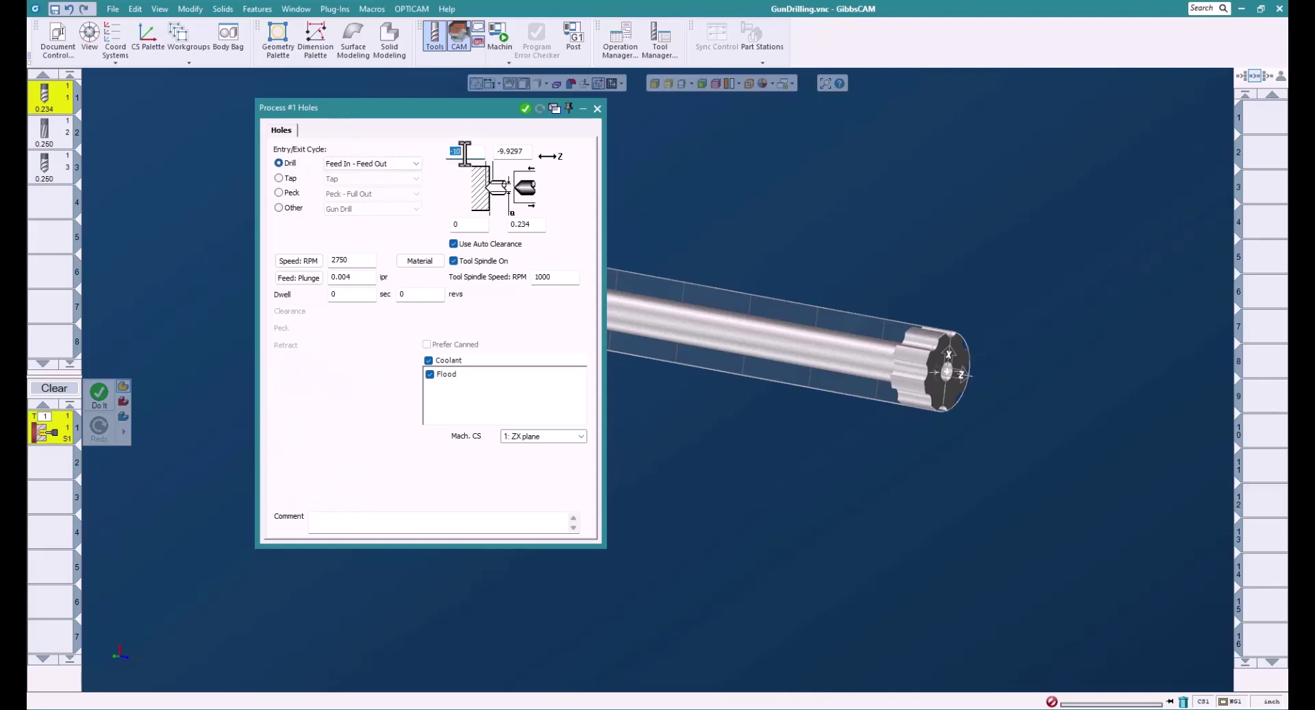
{"action": "type", "text": "-"}
{"action": "left_click", "coordinate": [454, 261]}
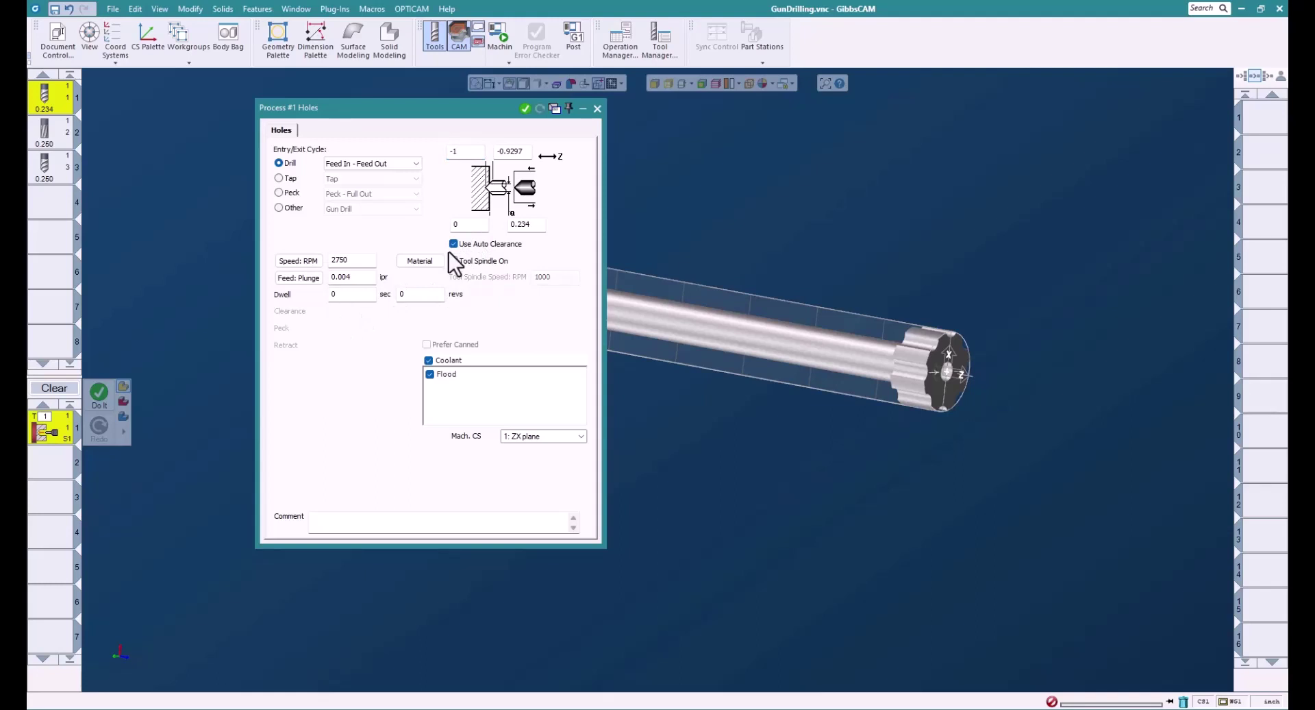
{"action": "left_click", "coordinate": [525, 109]}
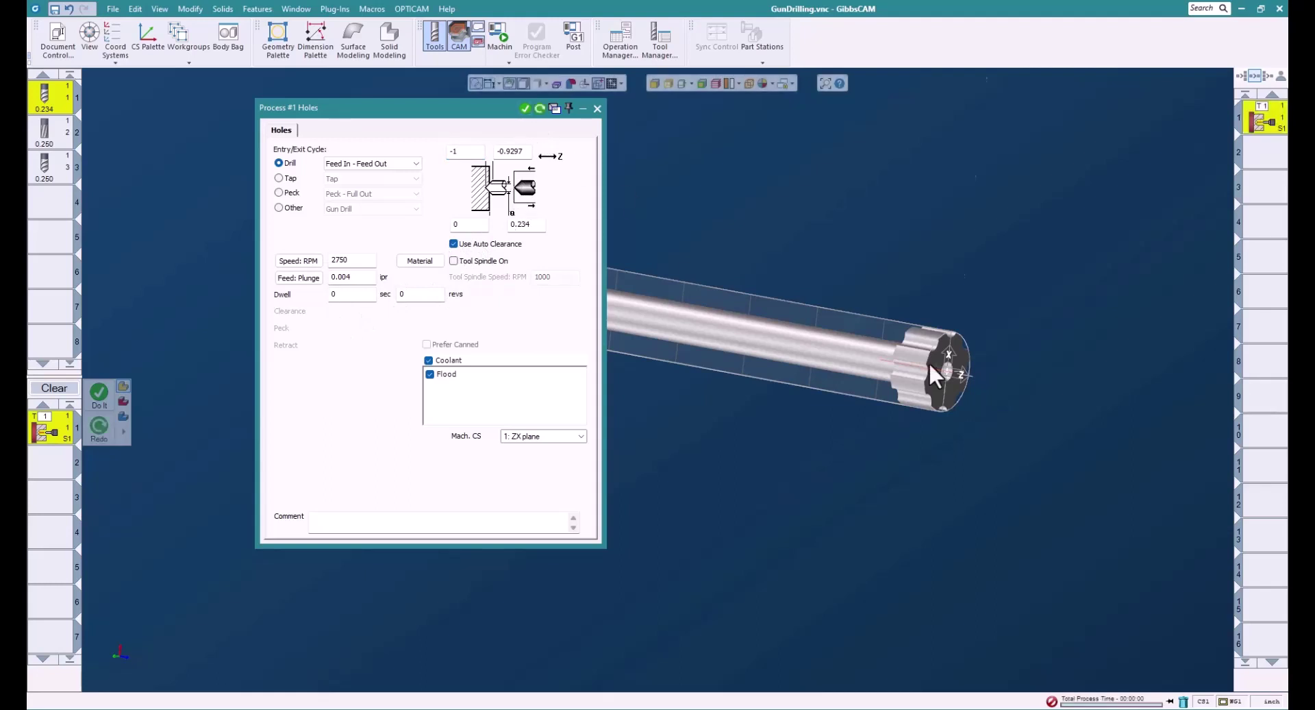
{"action": "left_click", "coordinate": [63, 137]}
Step: Add holes operation 2 with tool 2 drilling to Z -0.9, then close the process dialog
{"action": "left_click", "coordinate": [53, 438]}
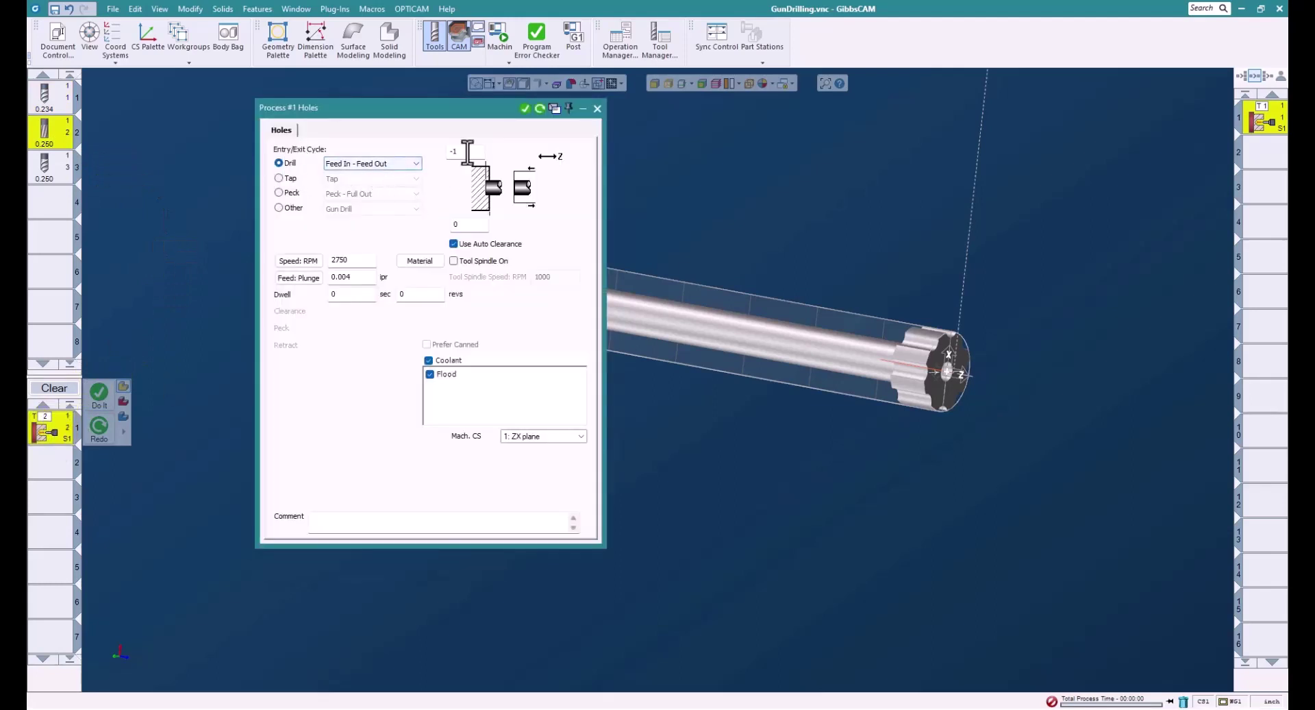
{"action": "left_click", "coordinate": [467, 151]}
{"action": "type", "text": "-.9"}
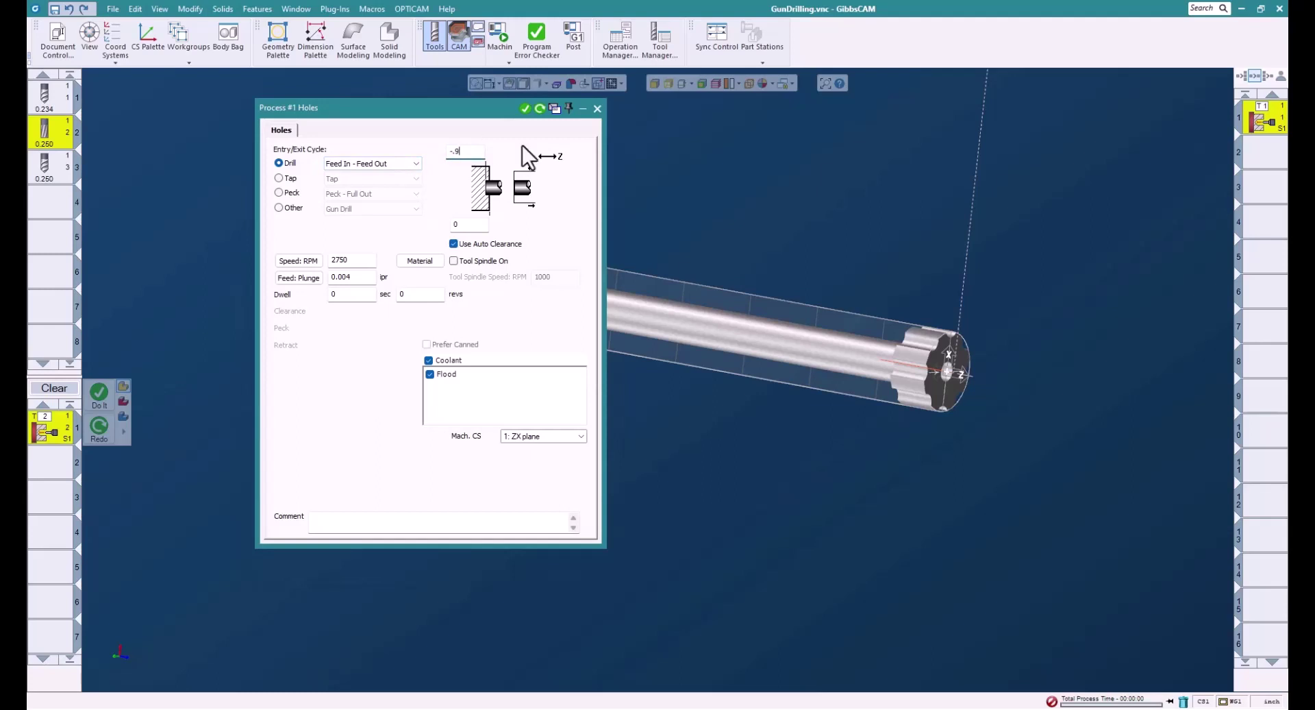
{"action": "left_click", "coordinate": [524, 108]}
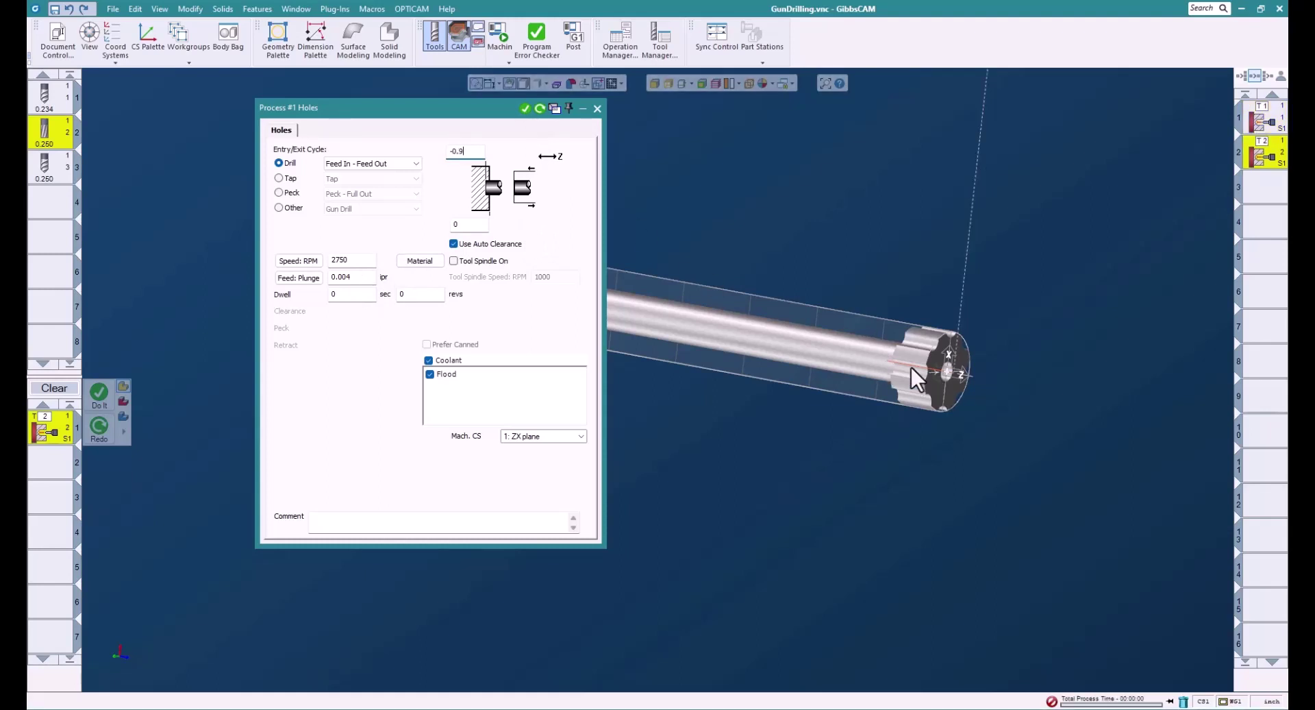
{"action": "left_click", "coordinate": [596, 110]}
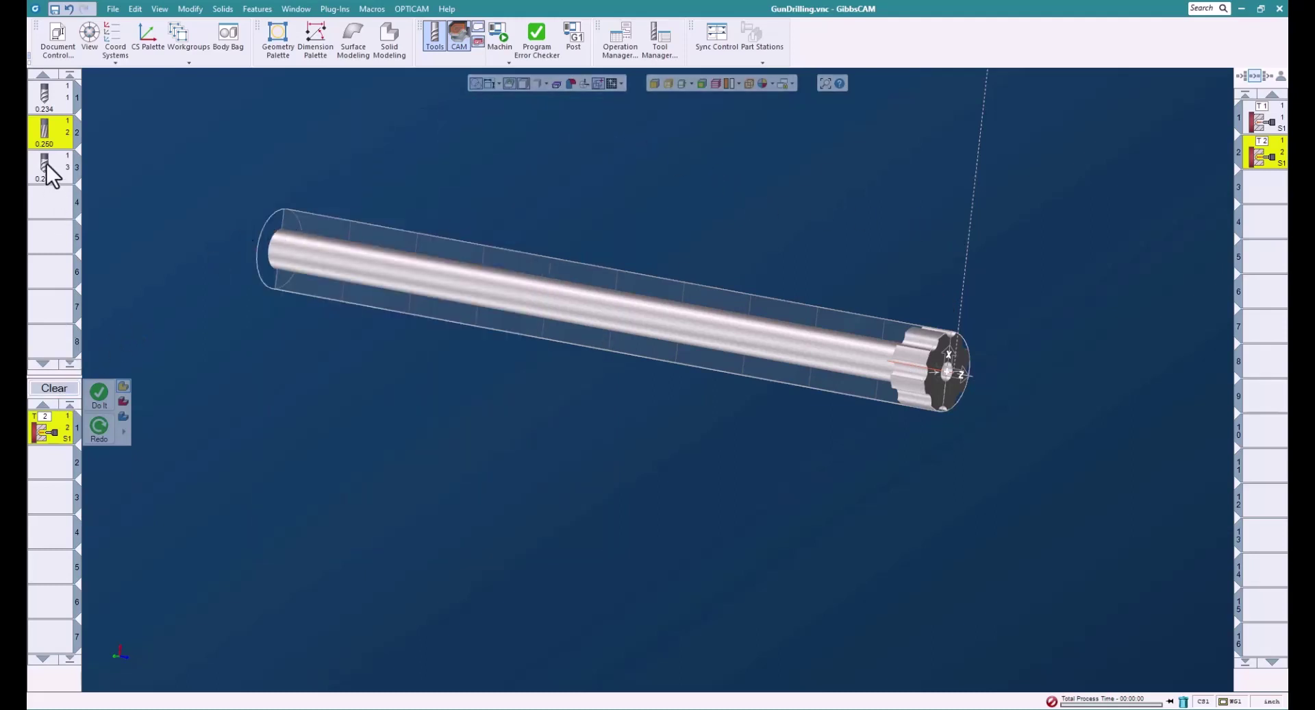
Step: Load tool 3 into a new holes process and set its cycle to Gun Drill
{"action": "left_click_drag", "start_coordinate": [47, 163], "coordinate": [53, 425]}
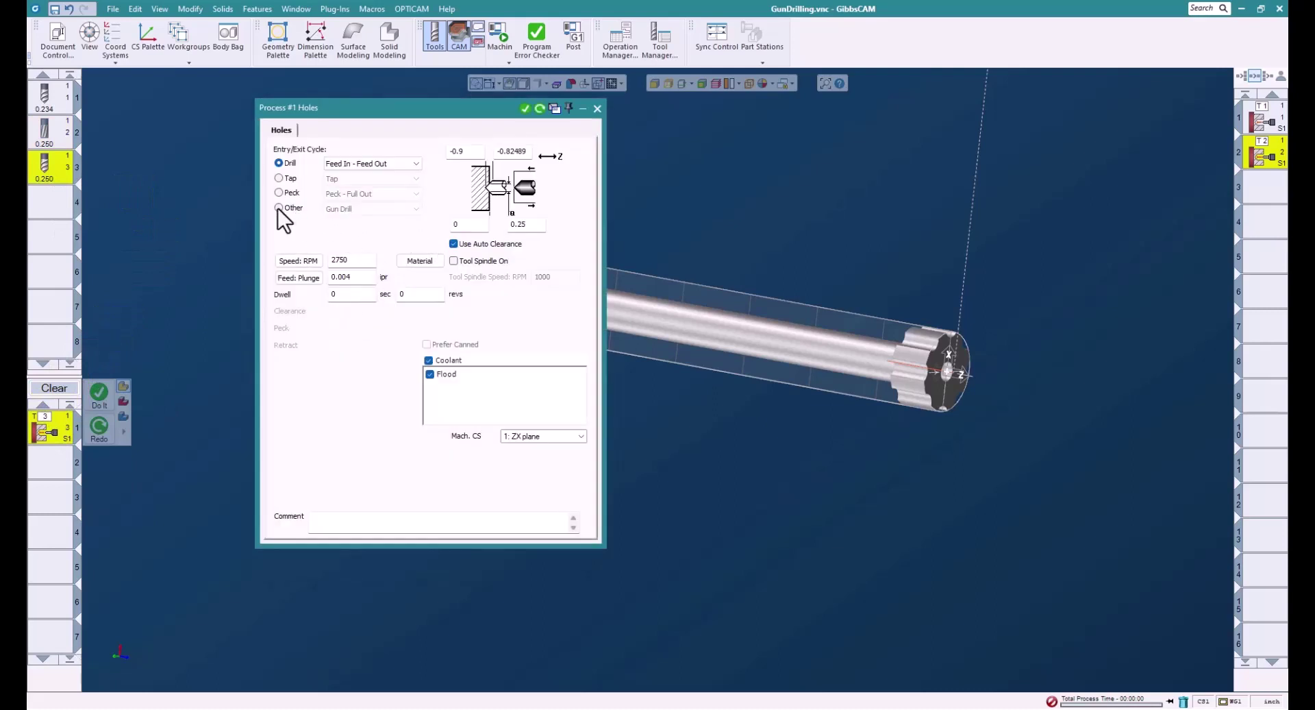
{"action": "left_click", "coordinate": [279, 208]}
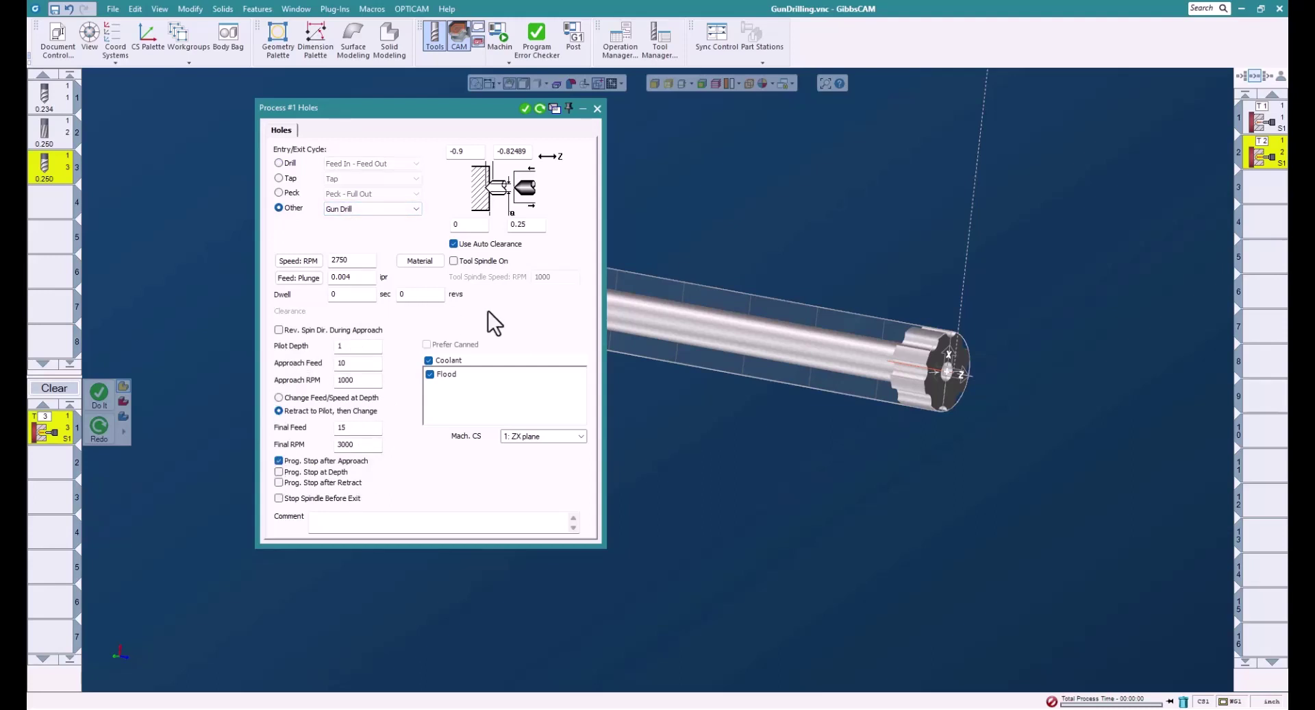
Step: Turn the tool spindle on at 1000 RPM and check the pilot depth and approach feed and RPM values
{"action": "left_click", "coordinate": [458, 263]}
{"action": "left_click", "coordinate": [354, 347]}
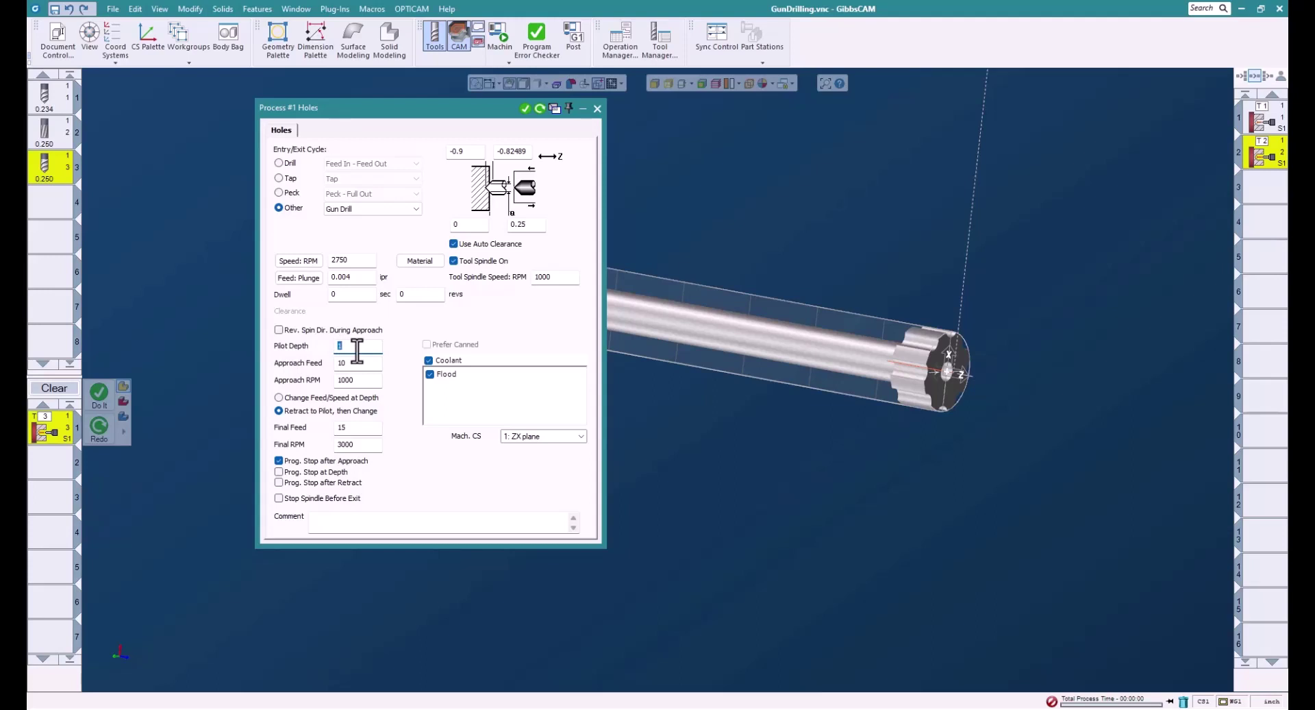
{"action": "left_click", "coordinate": [355, 363]}
{"action": "left_click", "coordinate": [363, 380]}
Step: Set the gun-drill depth to Z -10 and generate it as operation 3
{"action": "left_click", "coordinate": [466, 152]}
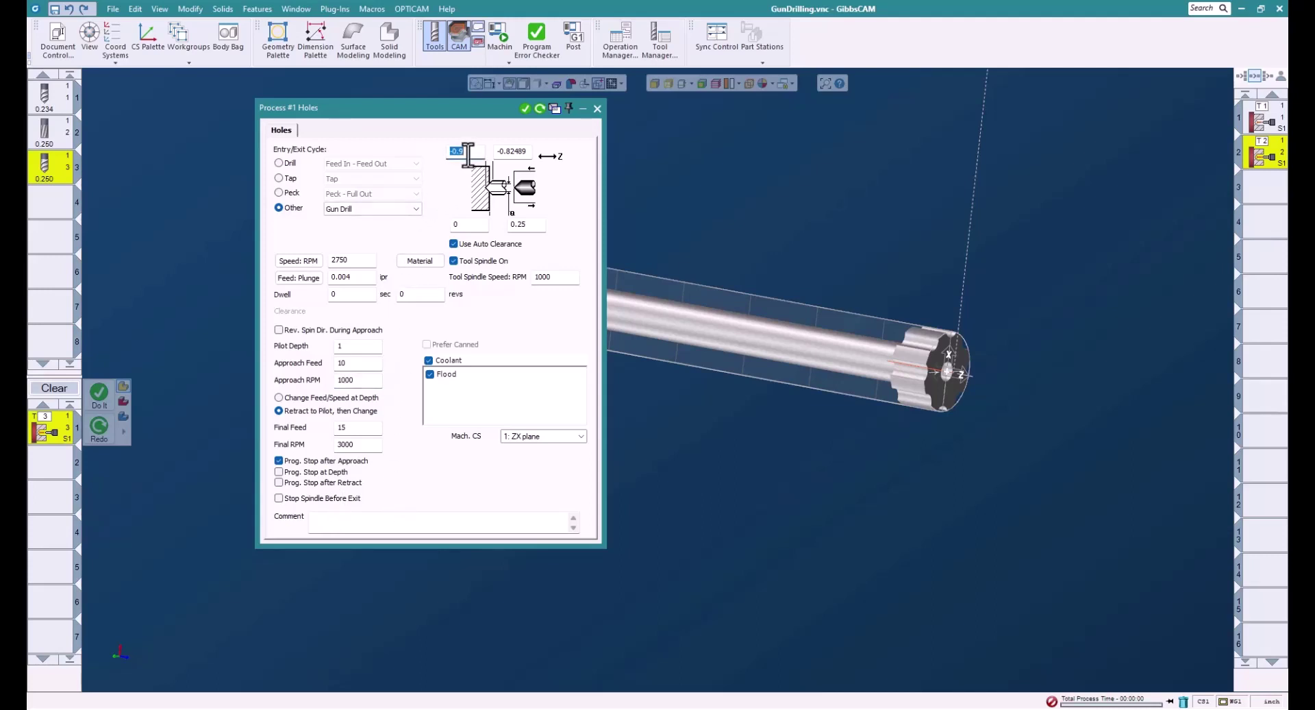
{"action": "type", "text": "-1"}
{"action": "left_click", "coordinate": [525, 109]}
Step: Close the holes process dialog, leaving three drilling operations on the long bar
{"action": "left_click", "coordinate": [597, 108]}
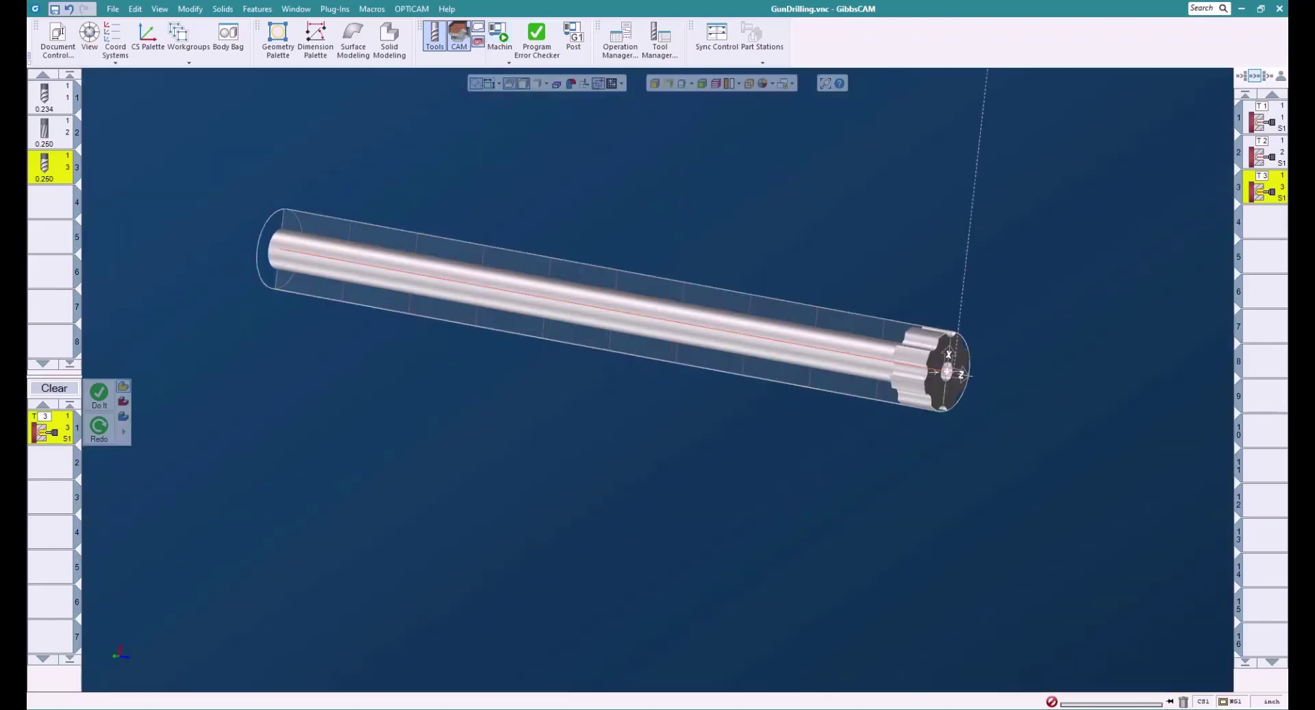
Step: Post the program to GunDrilling.NCF, review the G-code for all three HOLES operations, and close the editor
{"action": "left_click", "coordinate": [574, 40]}
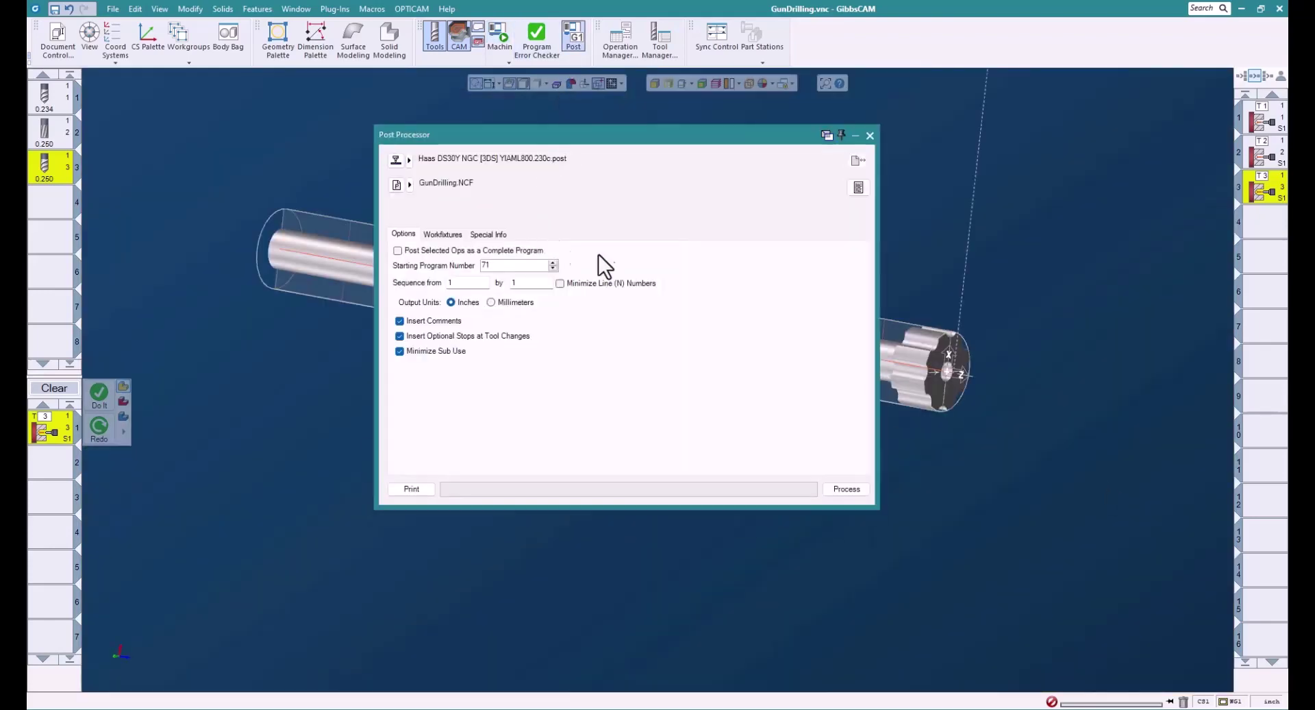
{"action": "left_click", "coordinate": [834, 491]}
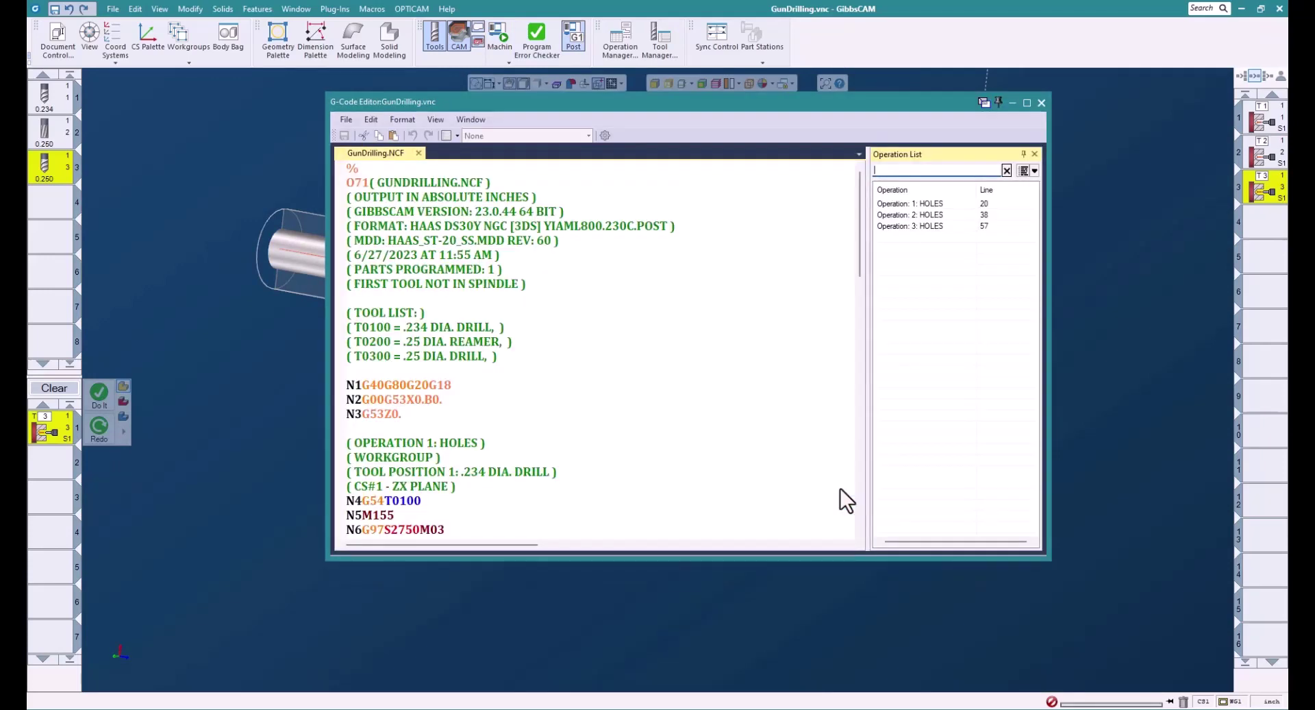
{"action": "scroll", "coordinate": [831, 407], "scroll_direction": "down", "scroll_amount": 4}
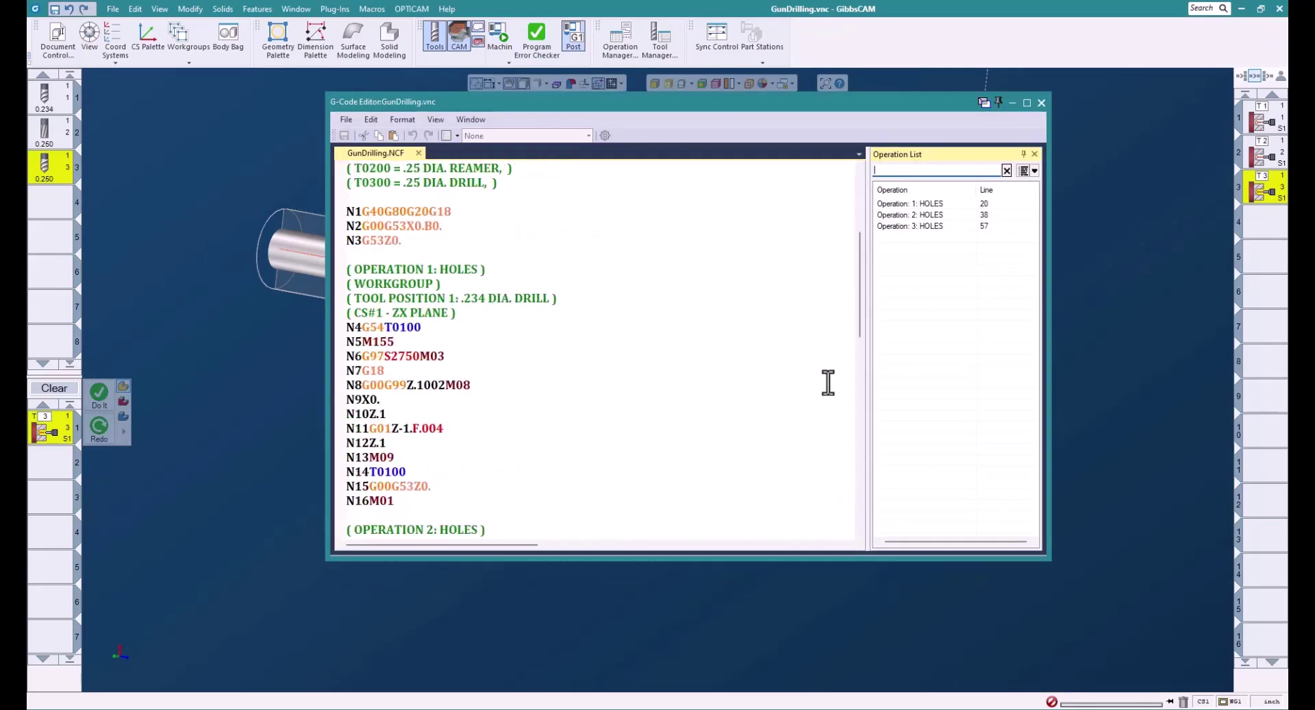
{"action": "scroll", "coordinate": [828, 382], "scroll_direction": "down", "scroll_amount": 4}
{"action": "scroll", "coordinate": [806, 377], "scroll_direction": "down", "scroll_amount": 9}
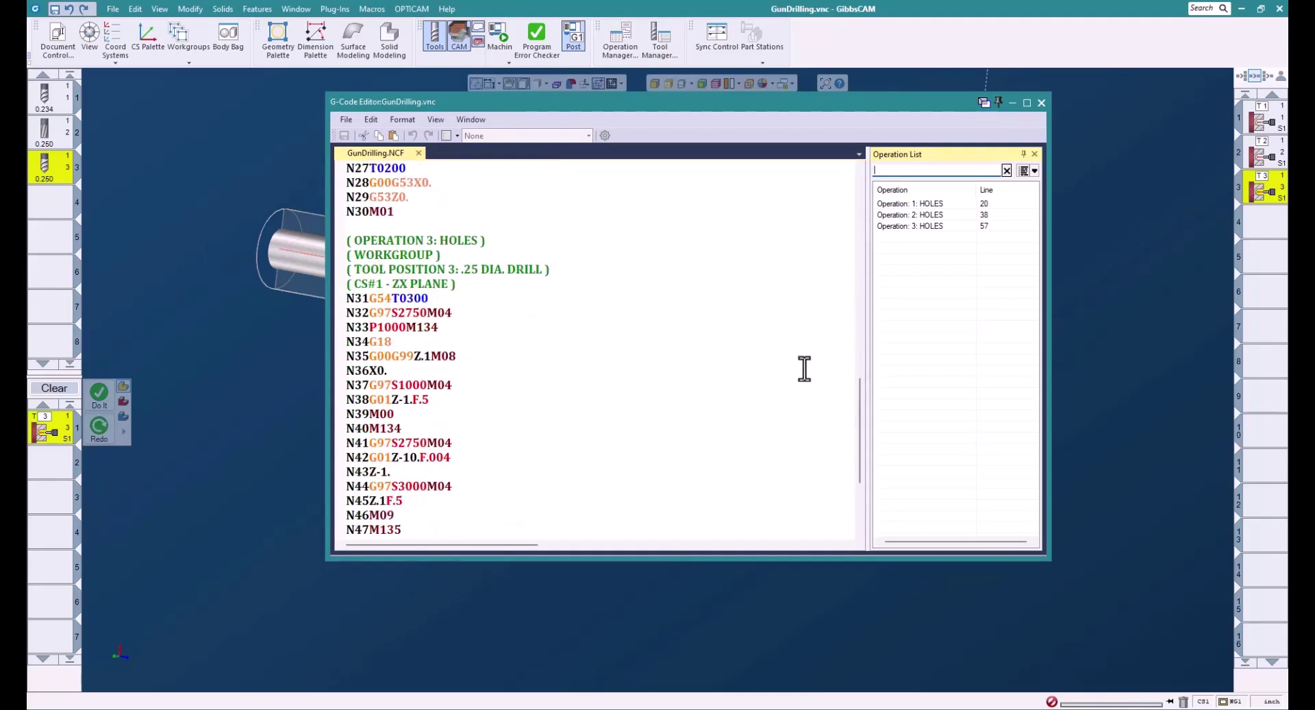
{"action": "scroll", "coordinate": [703, 308], "scroll_direction": "down", "scroll_amount": 1}
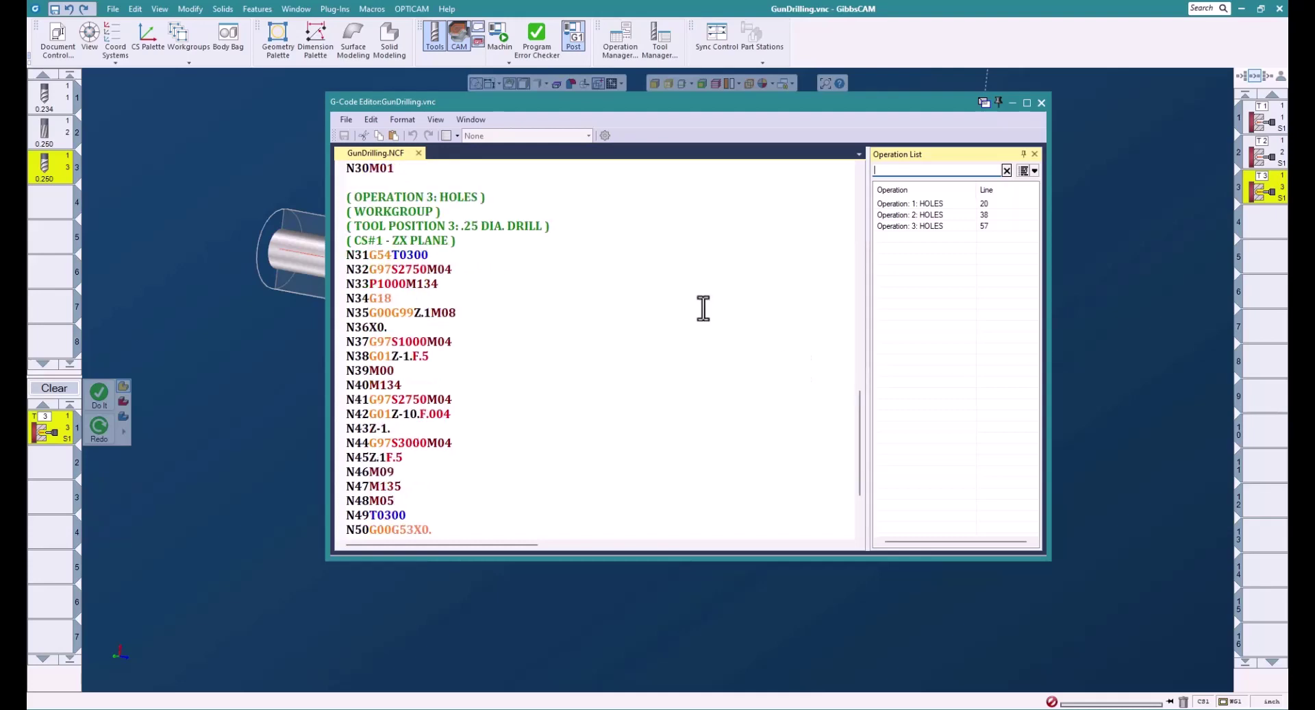
{"action": "scroll", "coordinate": [703, 309], "scroll_direction": "down", "scroll_amount": 1}
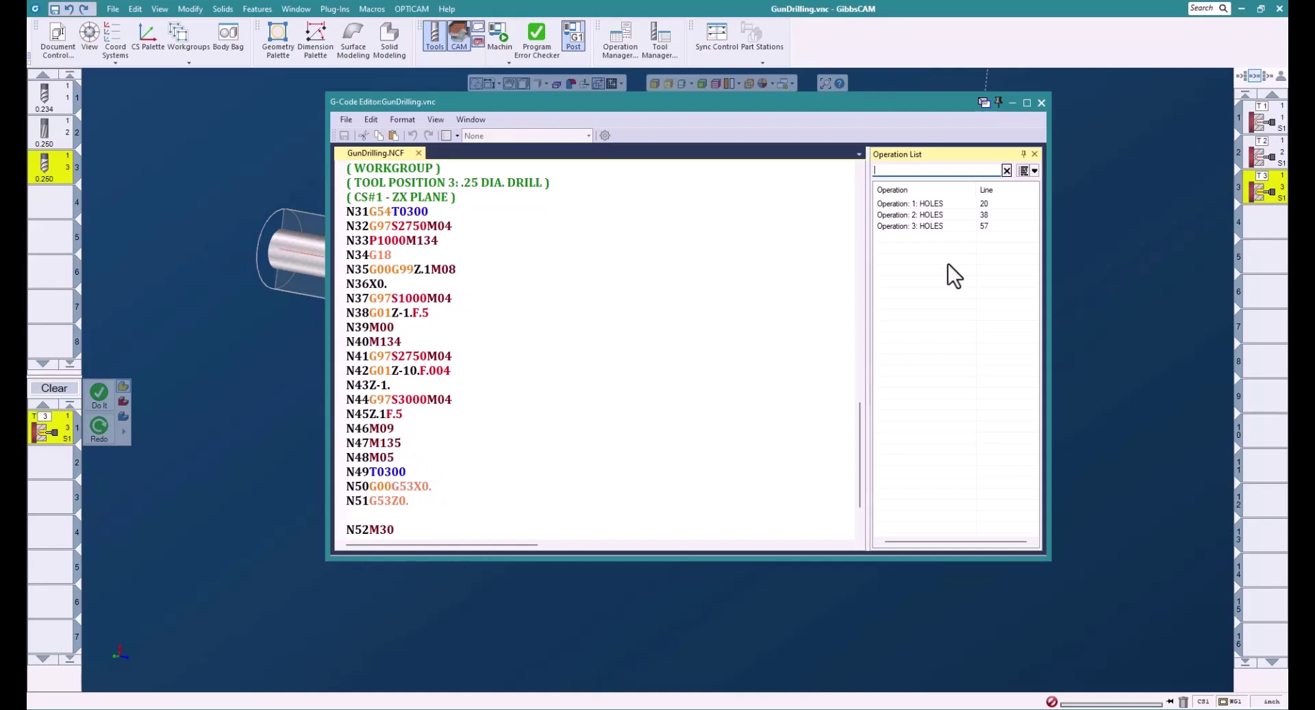
{"action": "left_click", "coordinate": [1041, 103]}
Step: Close the Post Processor and display the part held in the full lathe machine model
{"action": "left_click", "coordinate": [871, 133]}
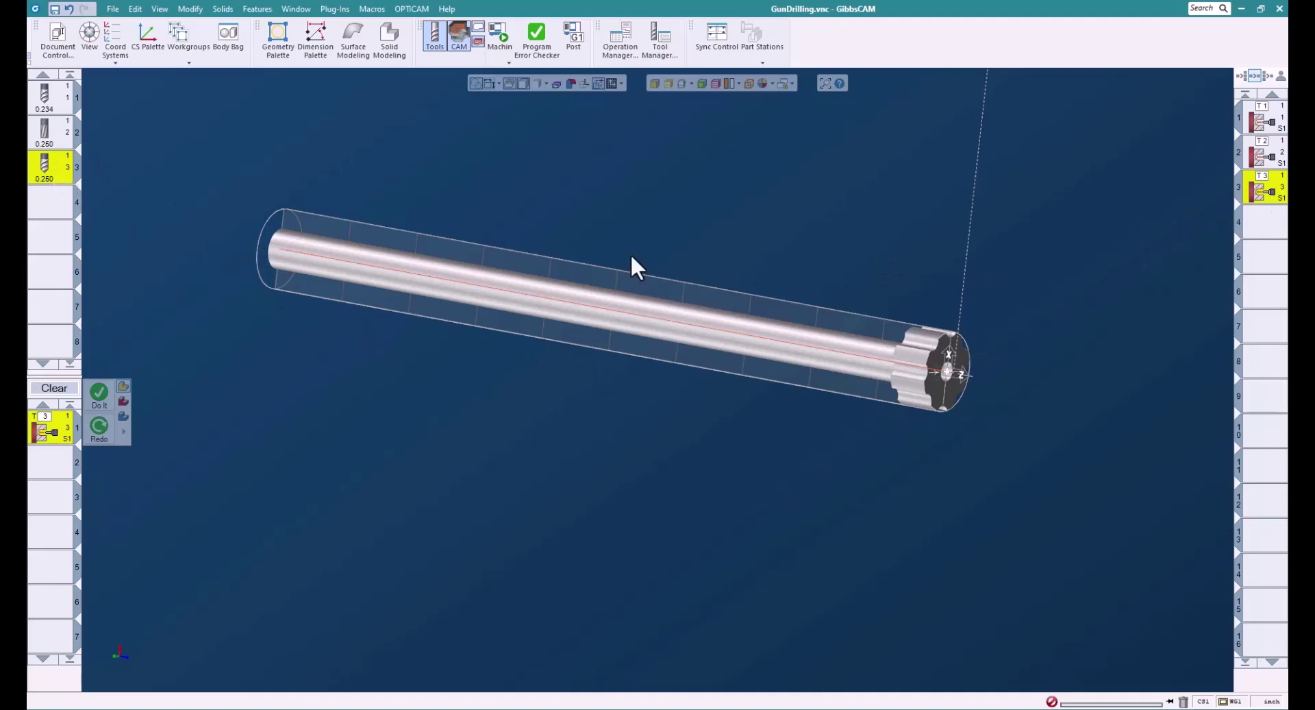
{"action": "left_click", "coordinate": [510, 61]}
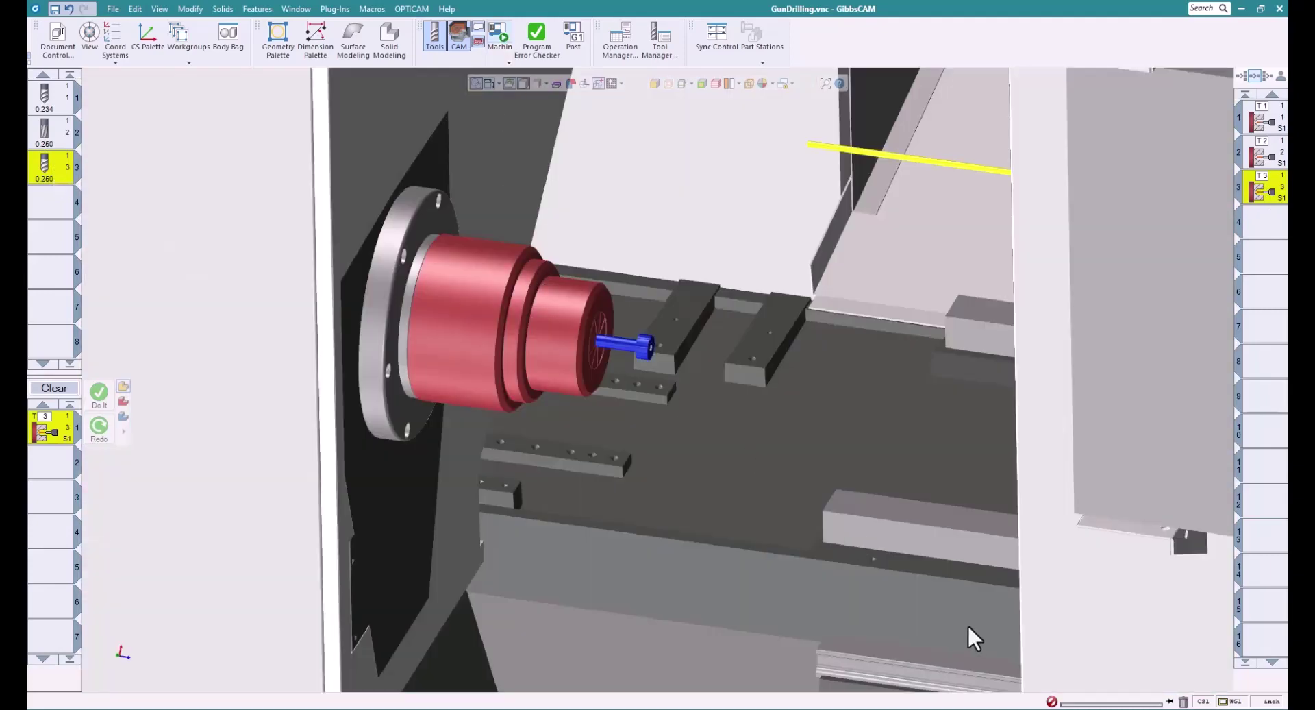